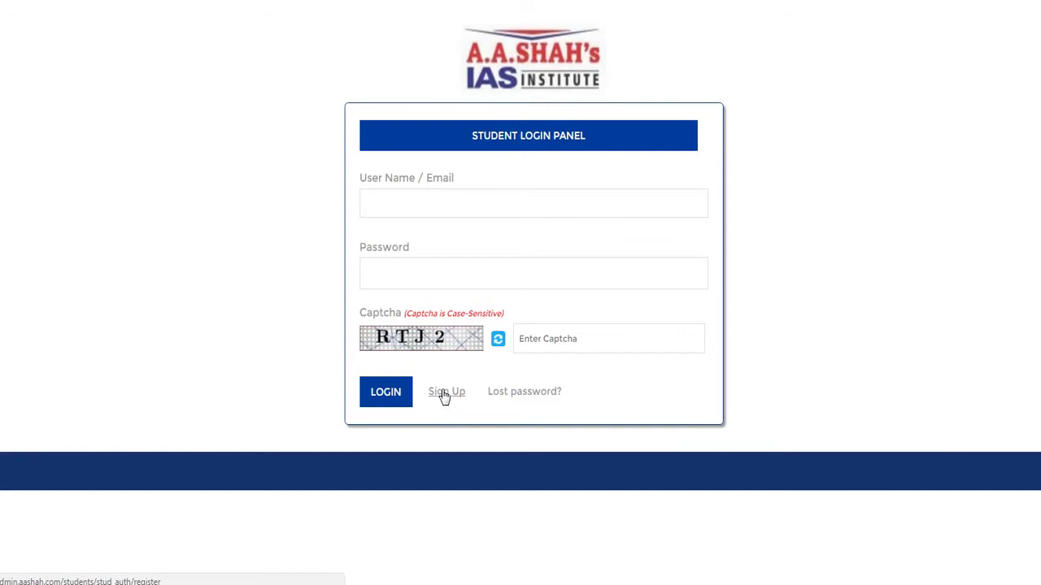
- Log in with the autofilled student e-mail, the account password and the on-screen captcha
left_click(455, 205)
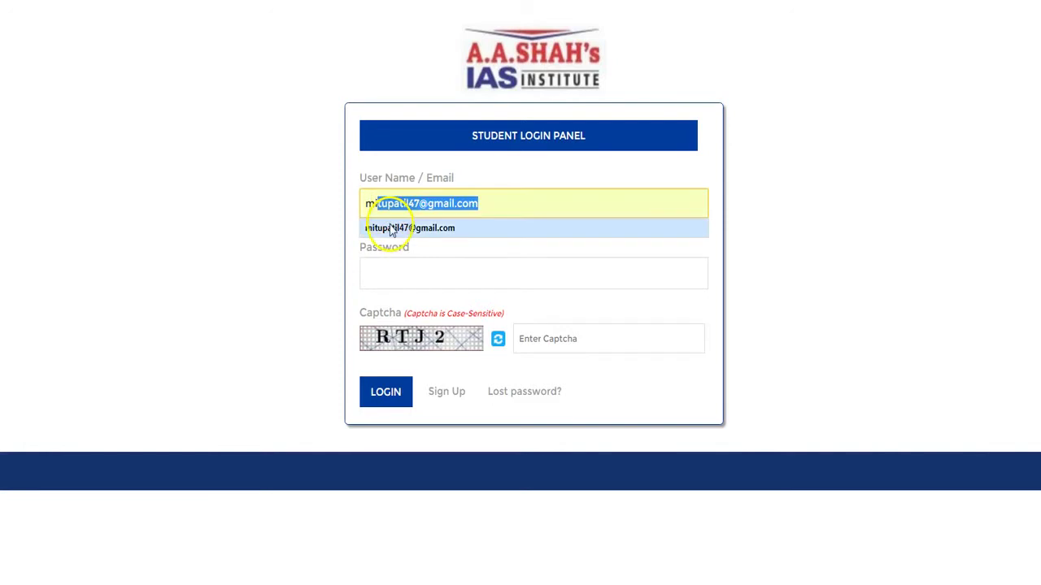
left_click(391, 228)
left_click(405, 268)
type("•••••••")
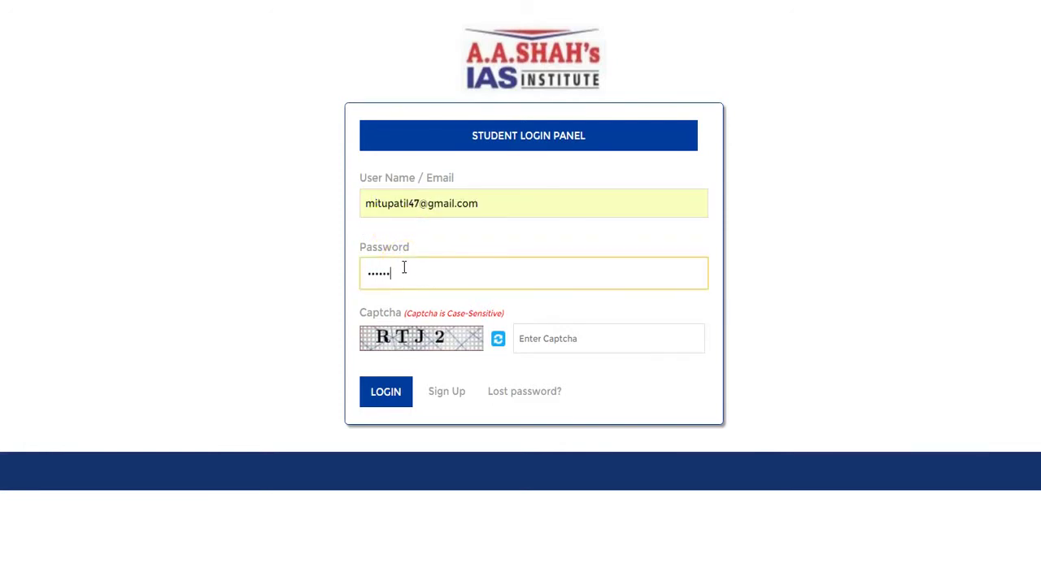
left_click(525, 336)
type("RTJ")
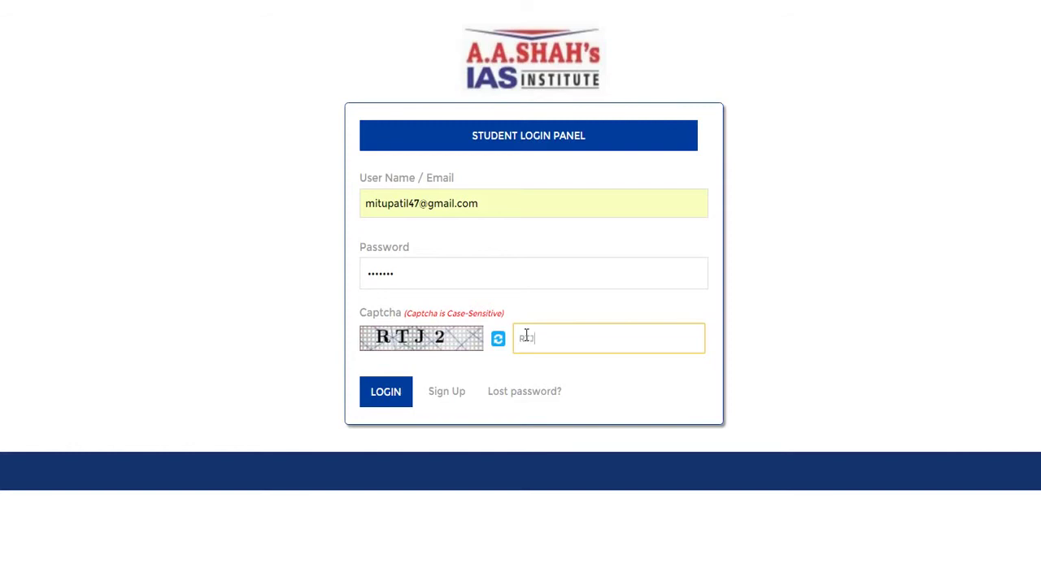
type("2")
left_click(390, 391)
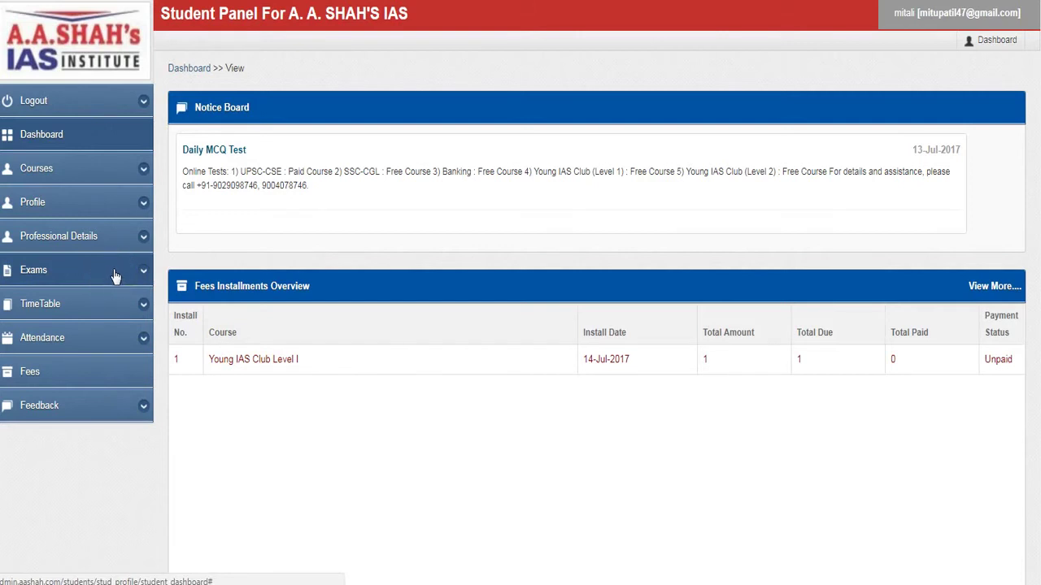
- Expand Exams in the sidebar and open the Online Test list
left_click(114, 276)
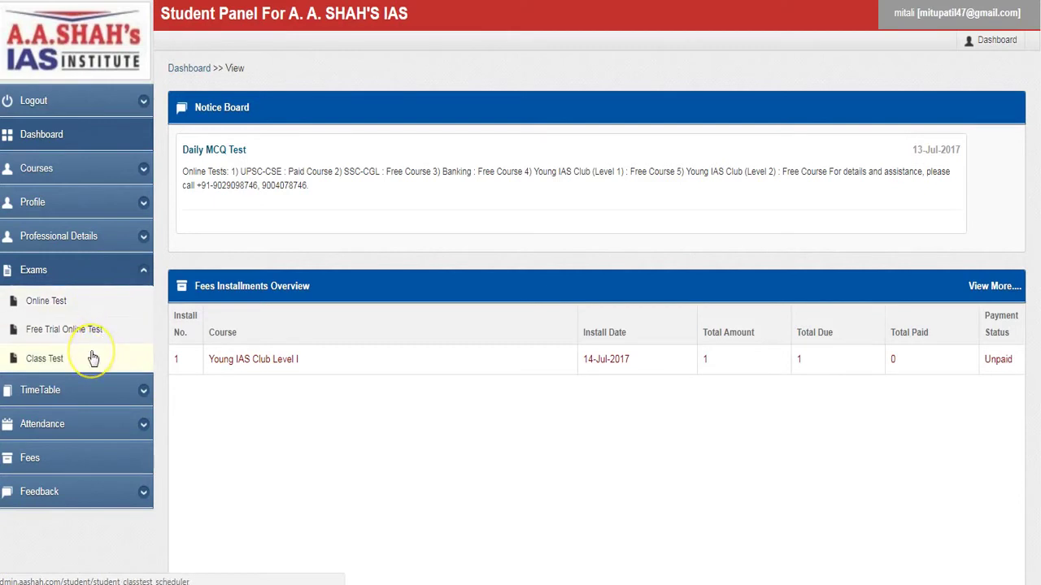
left_click(95, 305)
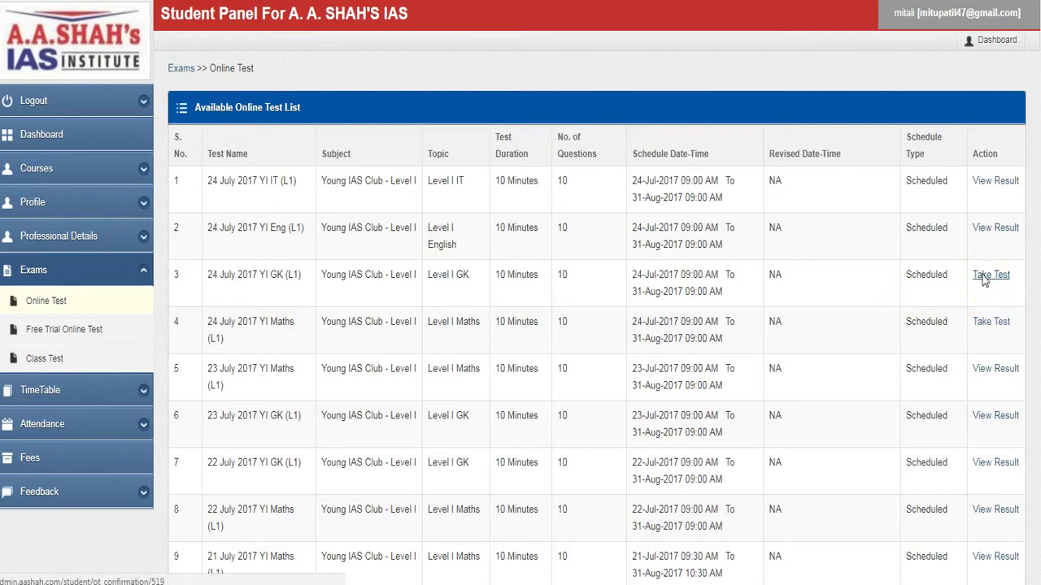
- Choose Take Test for the 24 July 2017 YI GK (L1) test and read its instructions
left_click(984, 278)
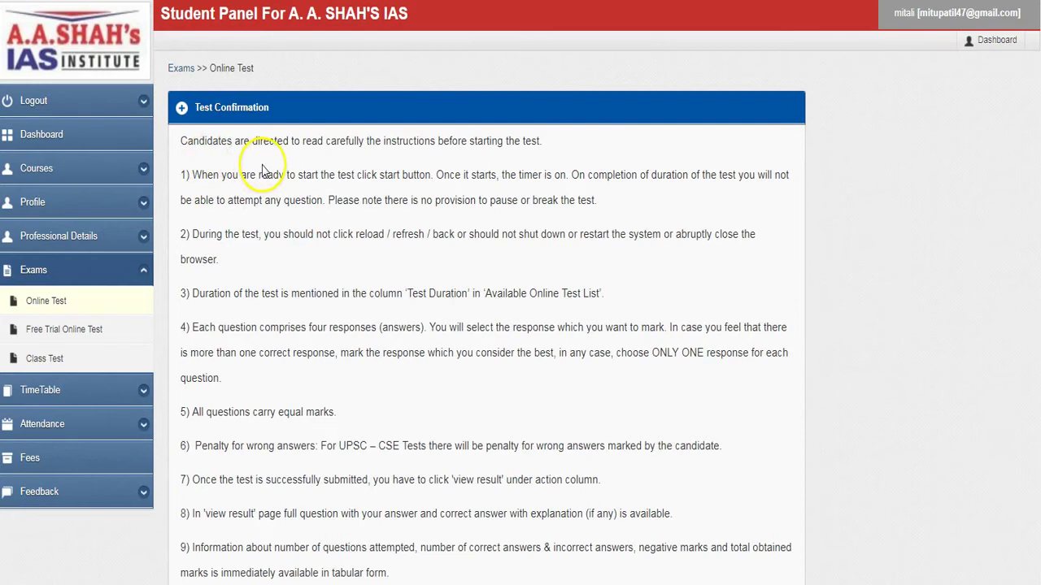
scroll(294, 218, "down", 2)
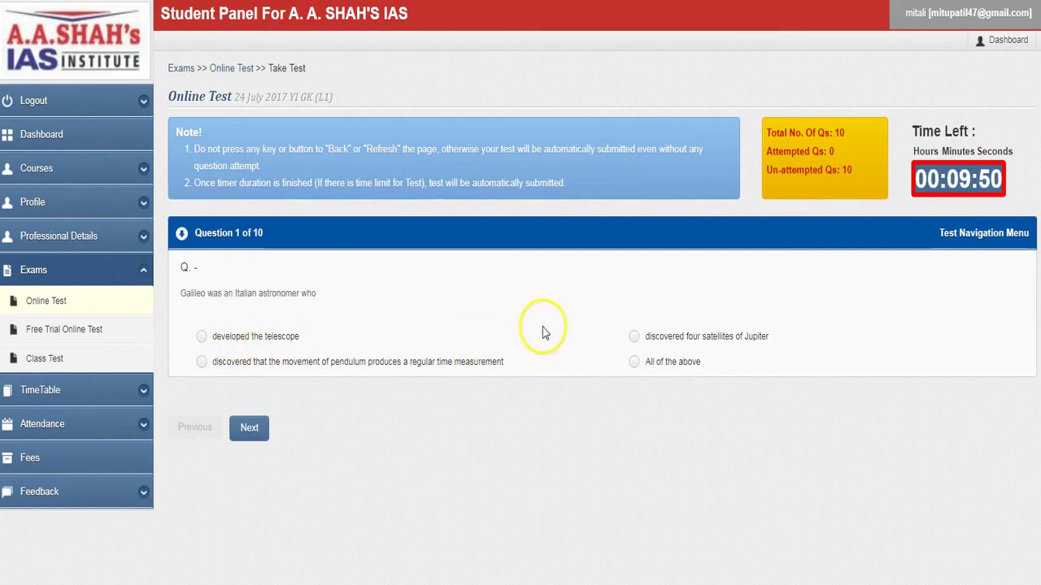
- Page through all ten unanswered questions to Question 10, then choose Finish Now
left_click(252, 430)
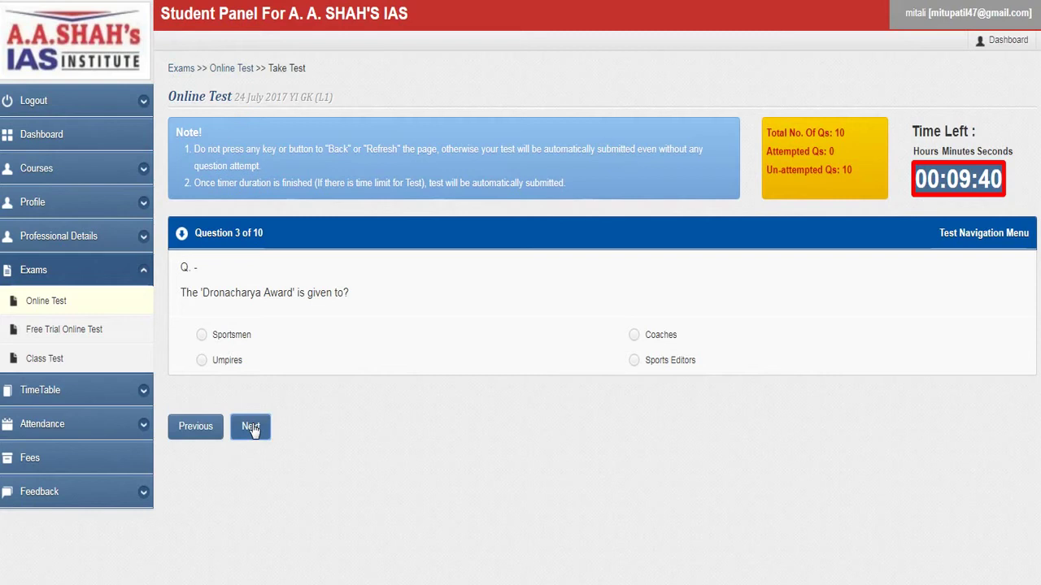
left_click(214, 428)
left_click(245, 426)
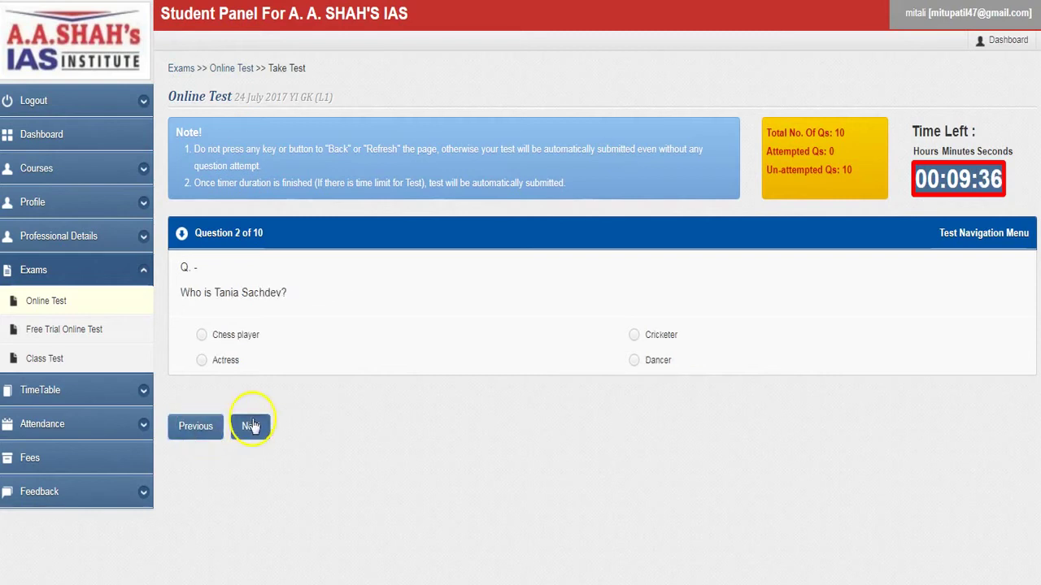
left_click(250, 428)
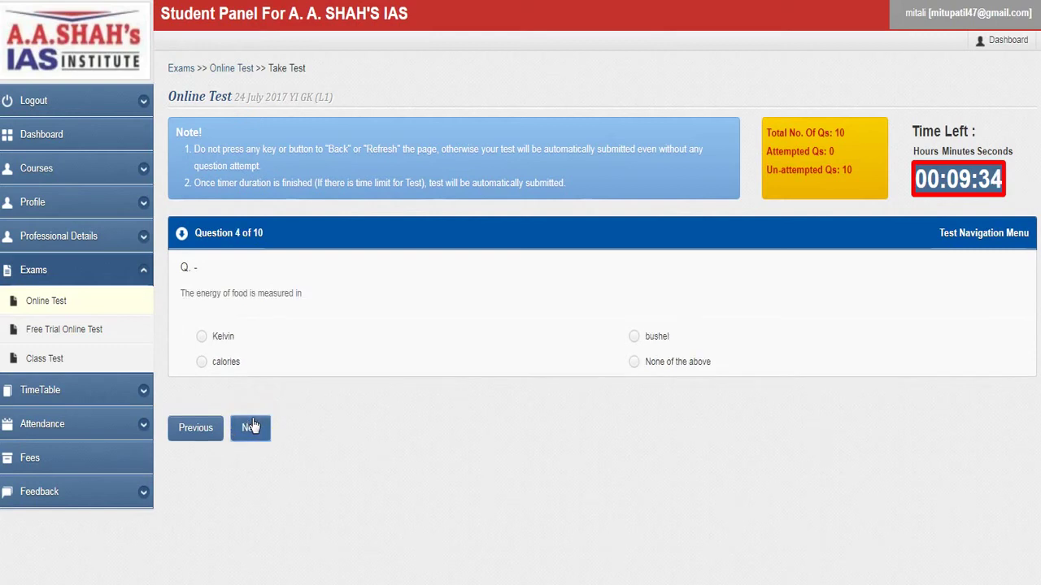
left_click(251, 426)
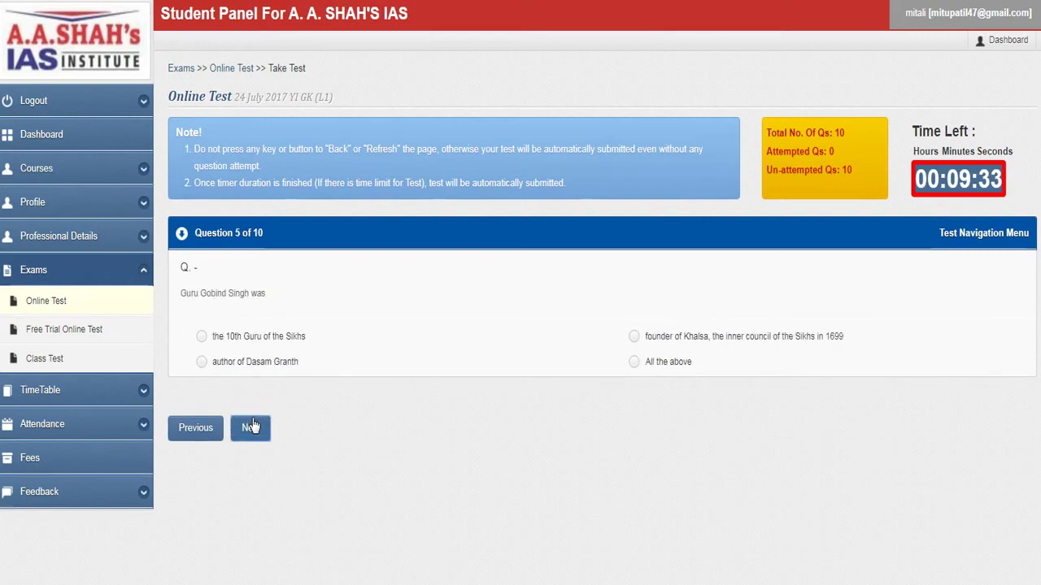
left_click(251, 426)
left_click(251, 426)
left_click(251, 426)
left_click(252, 426)
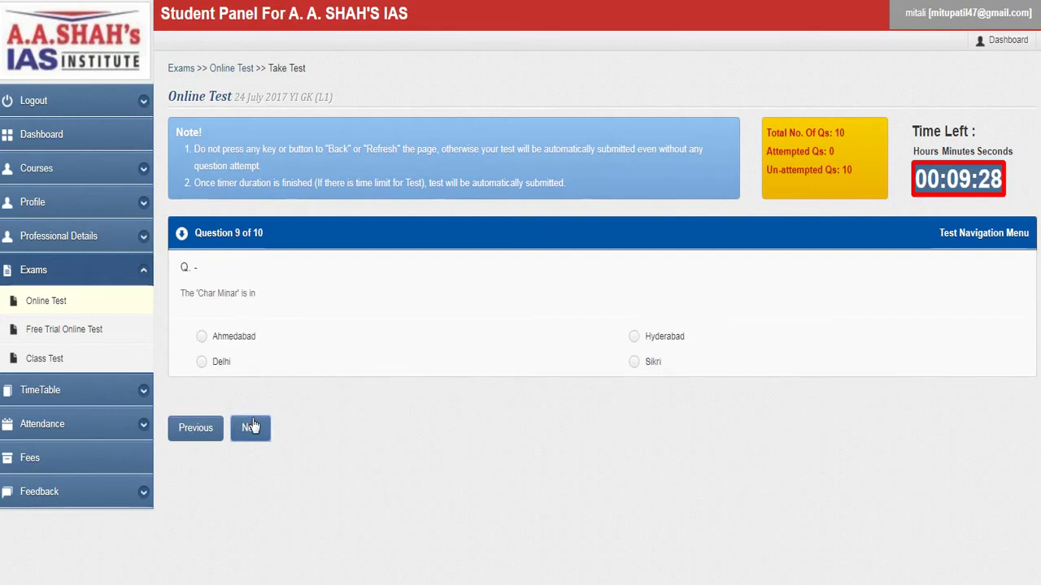
left_click(251, 426)
left_click(259, 436)
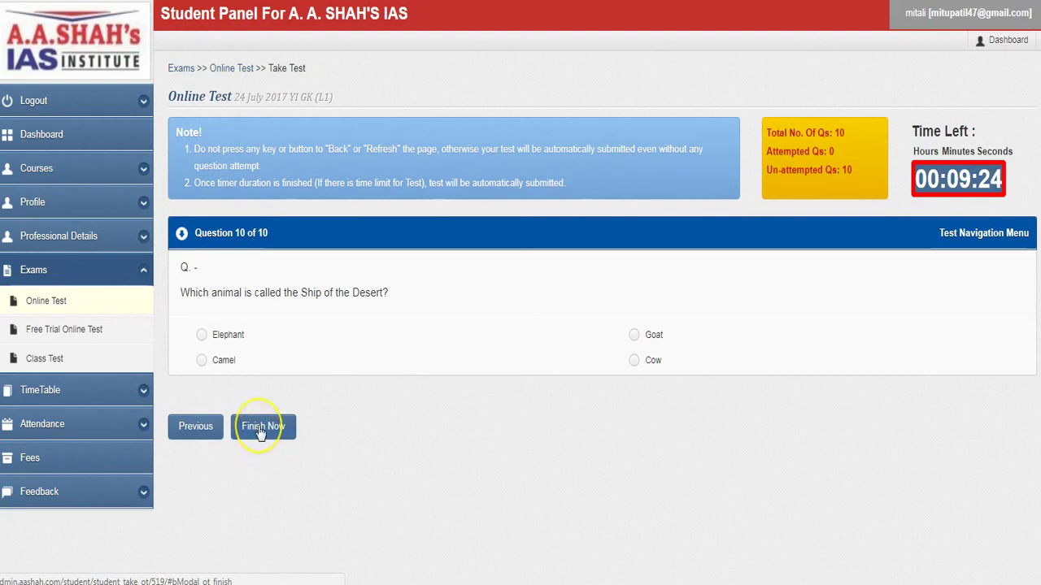
- Confirm Finish Now to submit the 24 July 2017 YI GK (L1) test
left_click(260, 434)
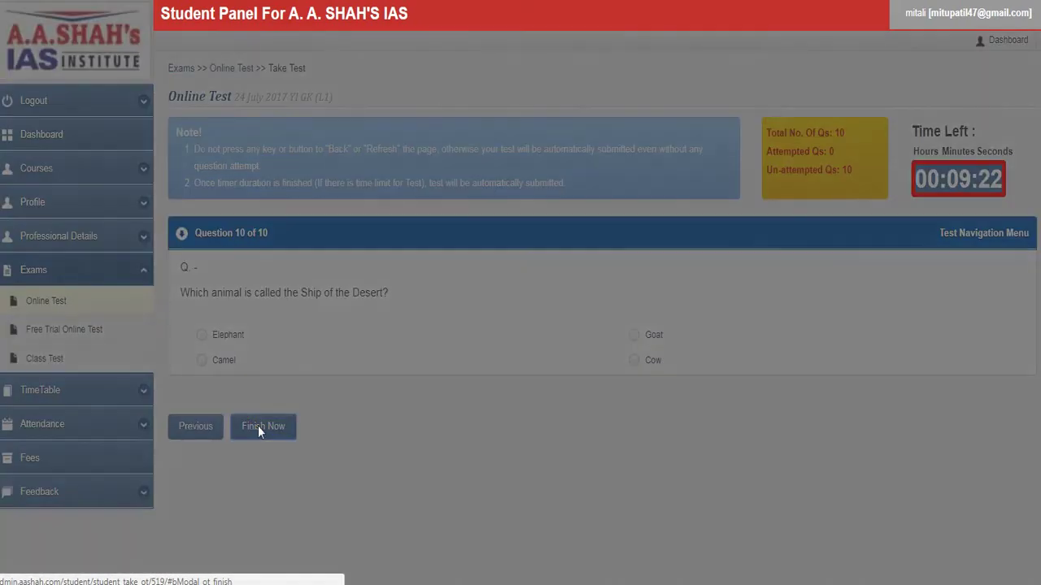
left_click(316, 354)
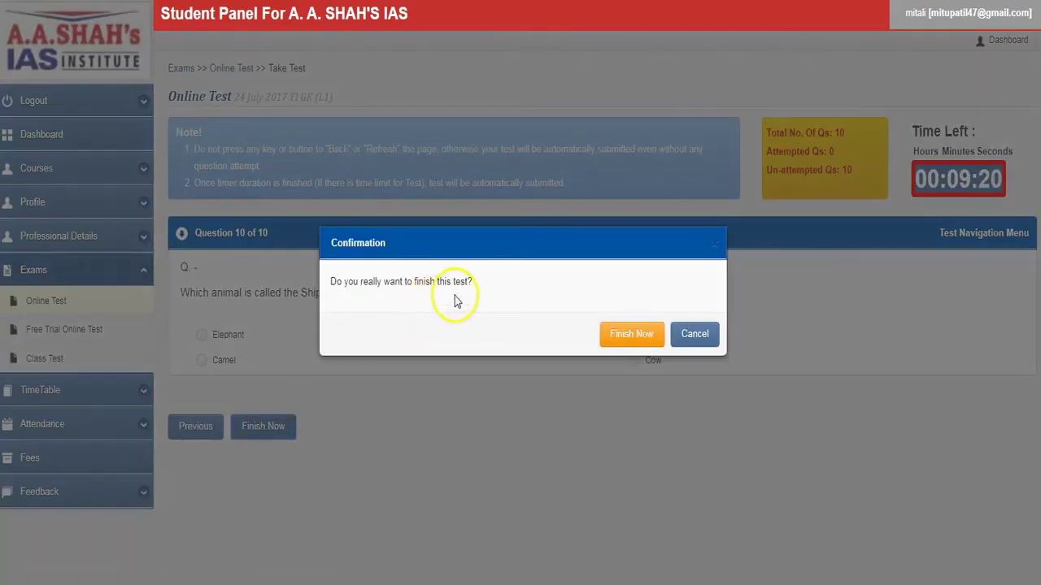
left_click(639, 334)
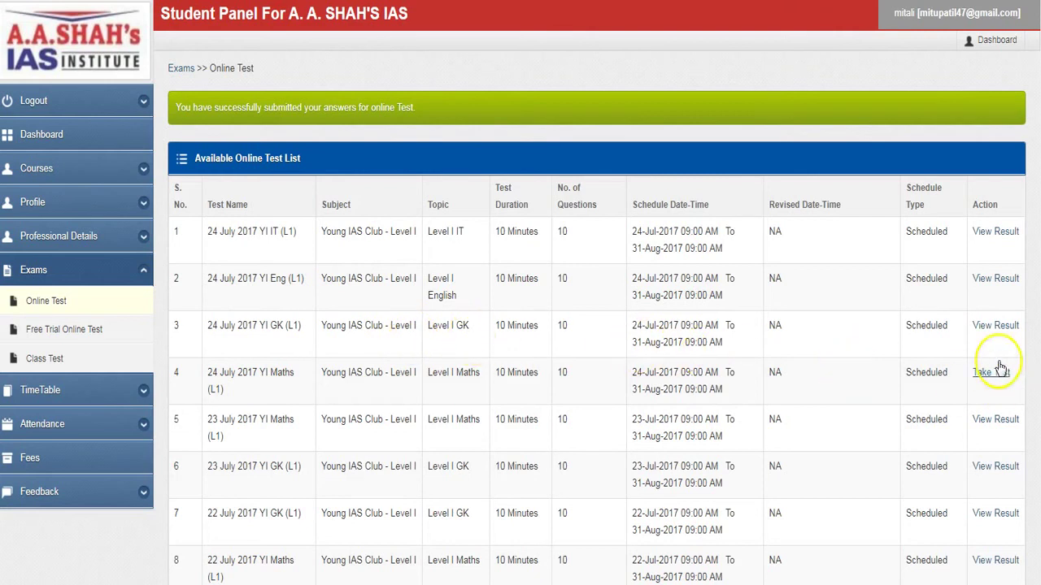
- Open View Result for the 24 July 2017 YI GK (L1) test in row 3
left_click(994, 330)
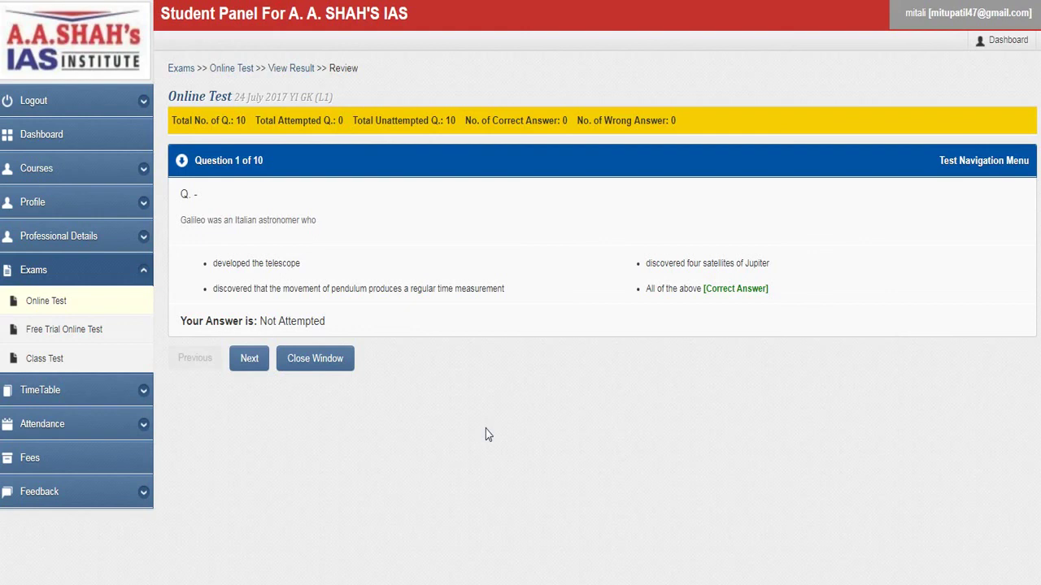
- Step through review questions 2 to 5, revisiting question 4, up to the Guru Gobind Singh question
left_click(246, 359)
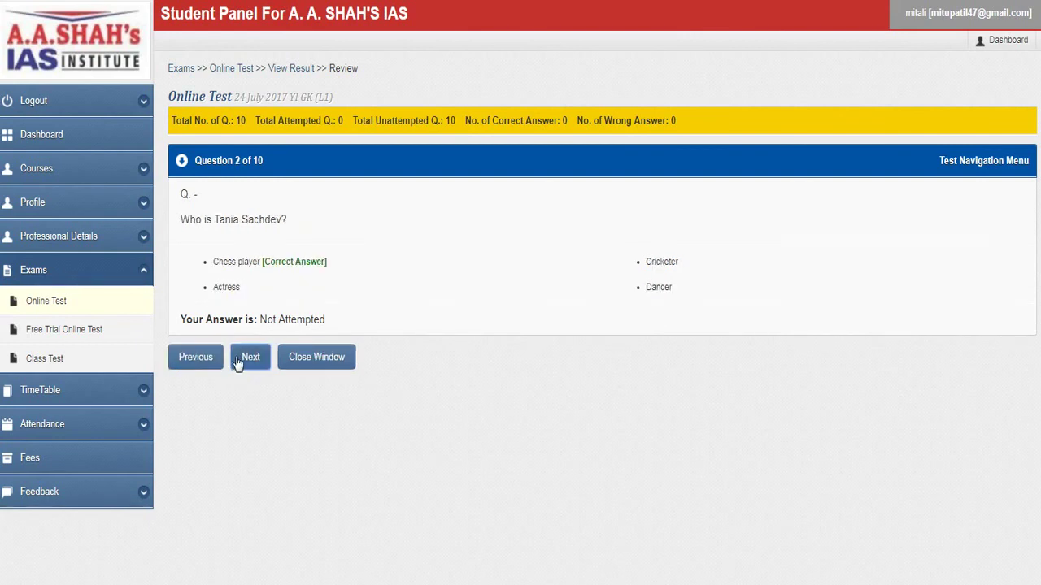
left_click(238, 363)
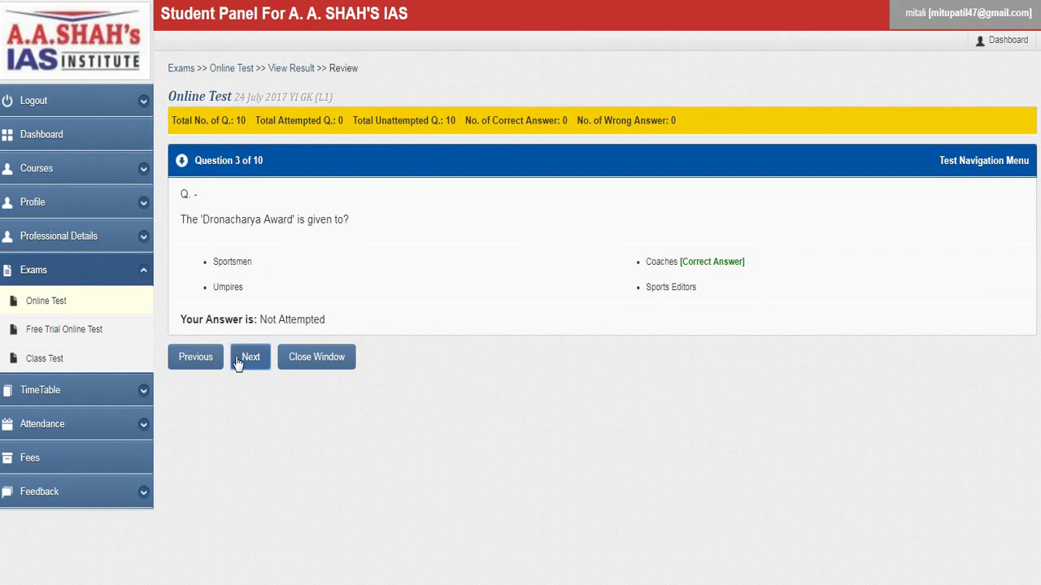
left_click(238, 364)
left_click(237, 363)
left_click(200, 357)
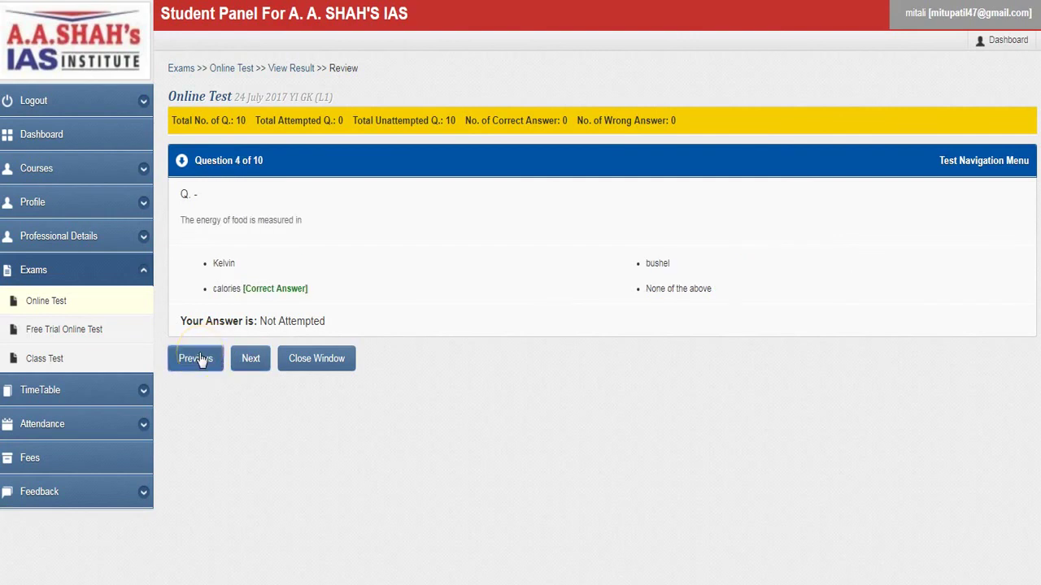
left_click(250, 366)
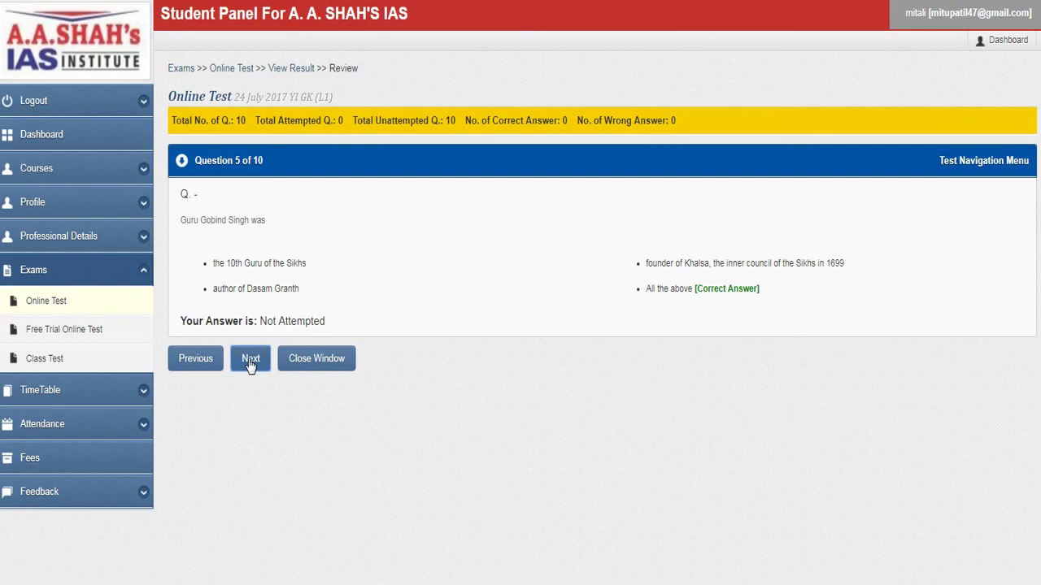
left_click(251, 364)
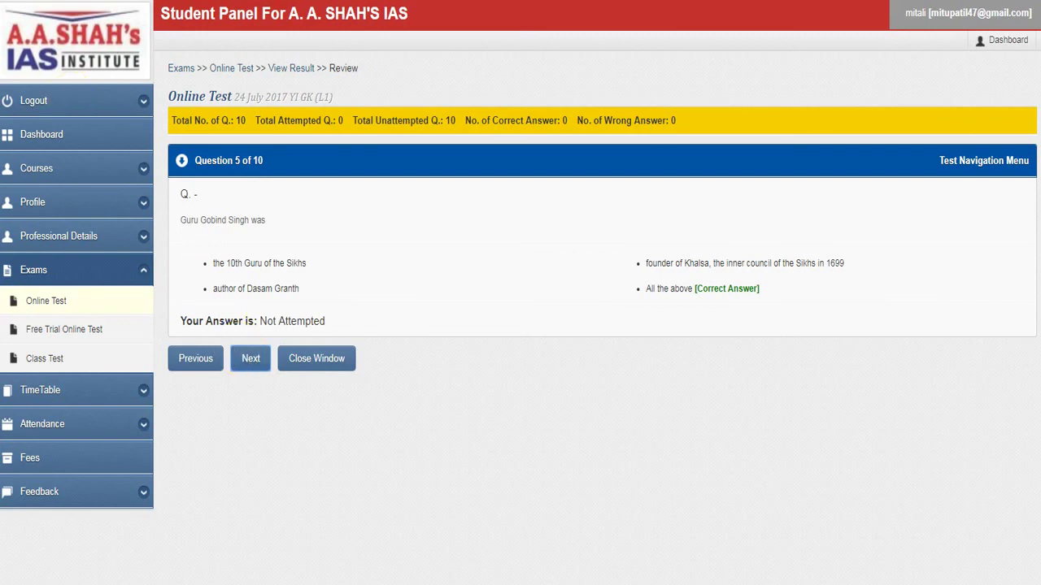